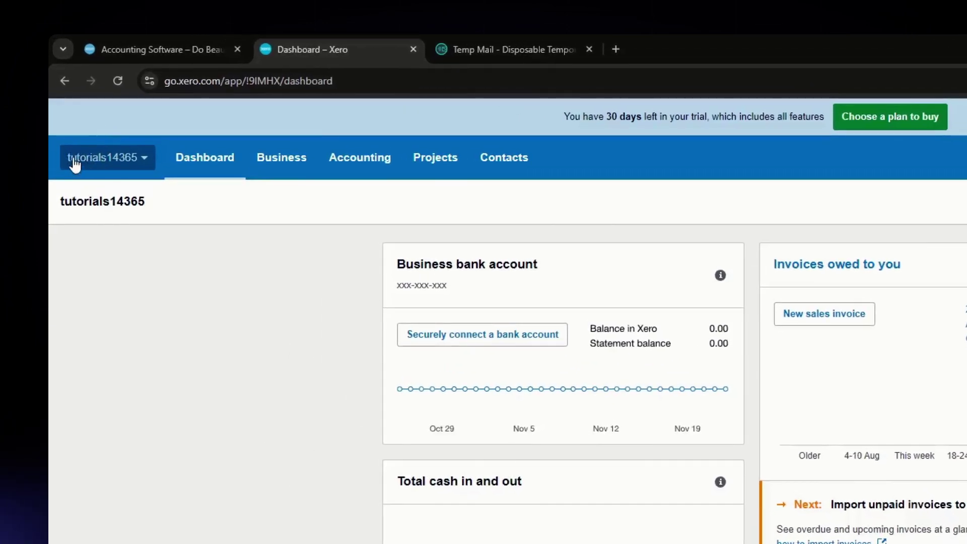
# Step: From the organisation name menu, go to Settings to reach the Users page
pyautogui.click(106, 157)
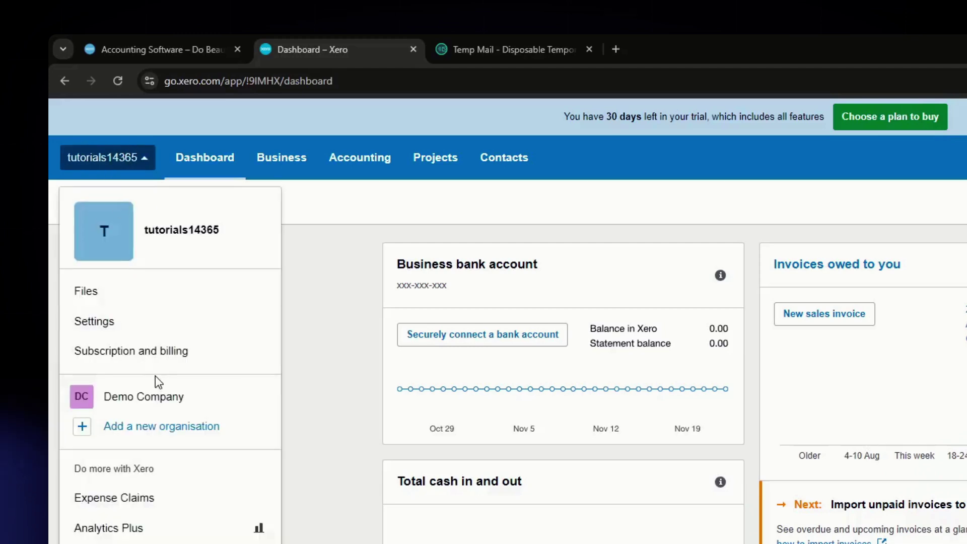
pyautogui.click(105, 325)
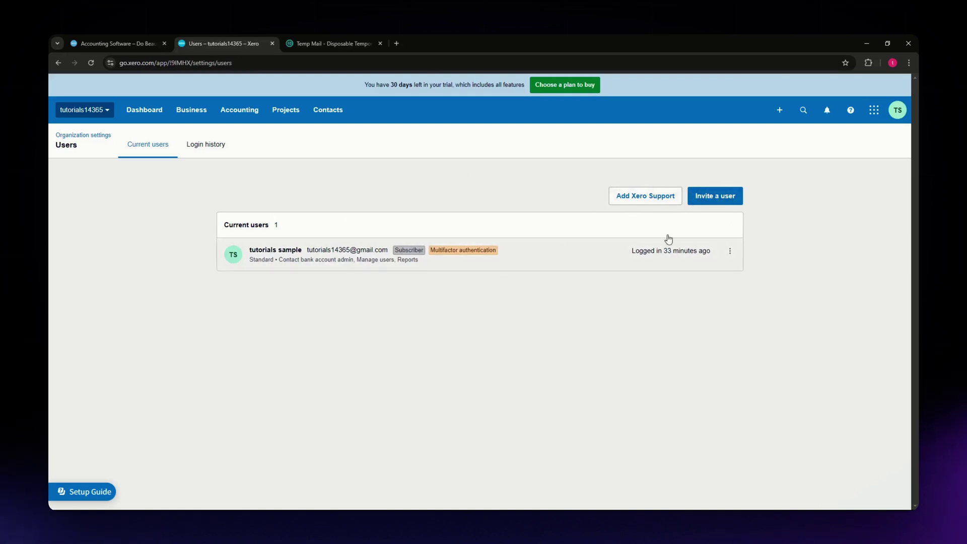
# Step: Start a new user invite, leaving the name fields empty, and scroll down to Permissions
pyautogui.click(715, 198)
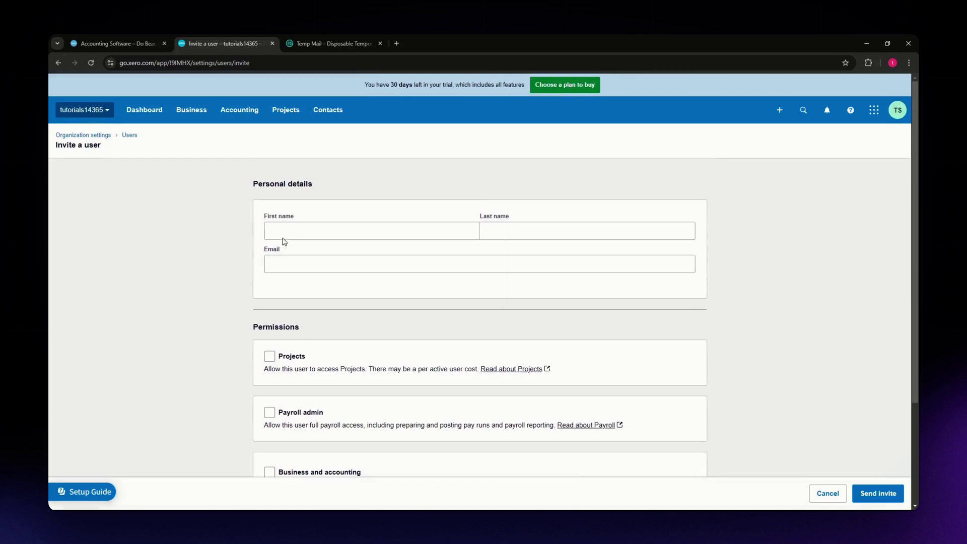
pyautogui.click(285, 233)
pyautogui.click(224, 251)
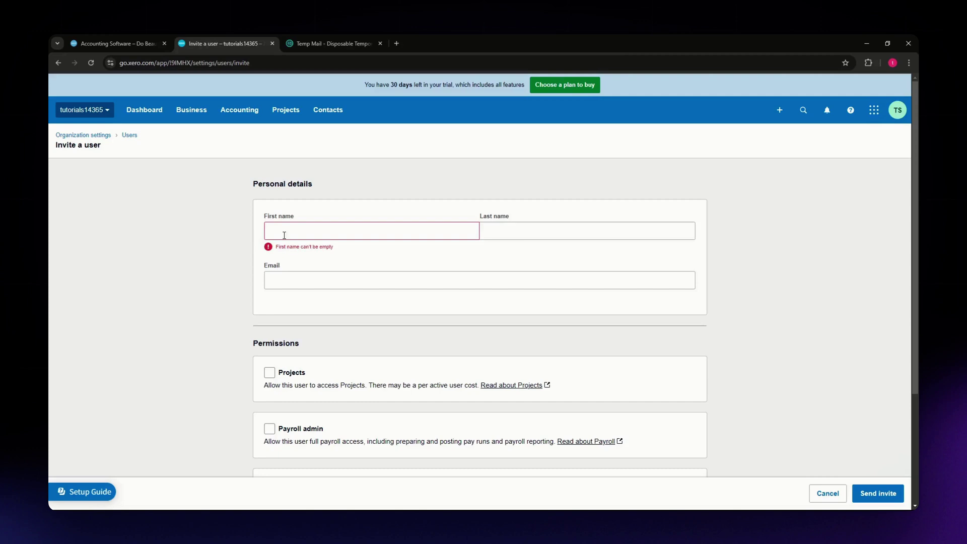
pyautogui.scroll(-3, 319, 278)
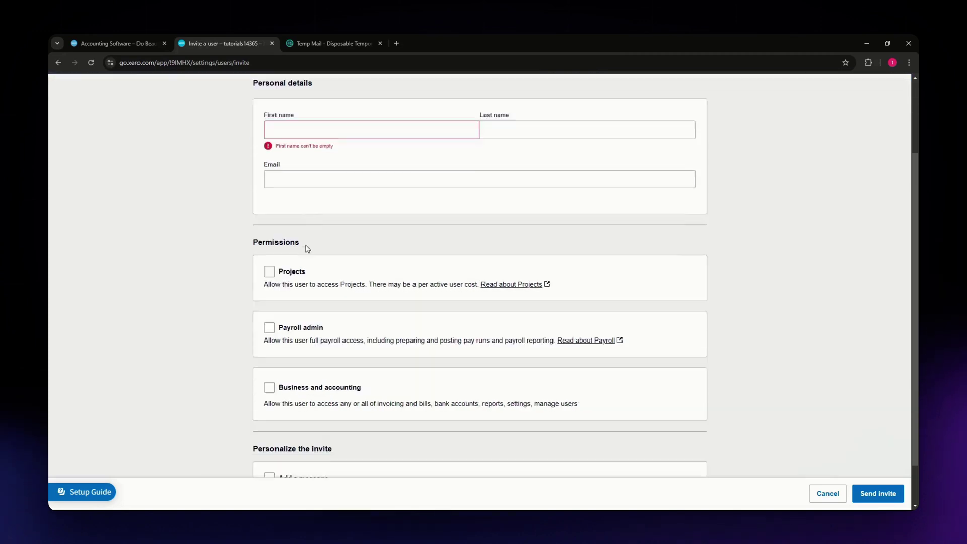
pyautogui.scroll(3, 302, 292)
pyautogui.scroll(-3, 240, 326)
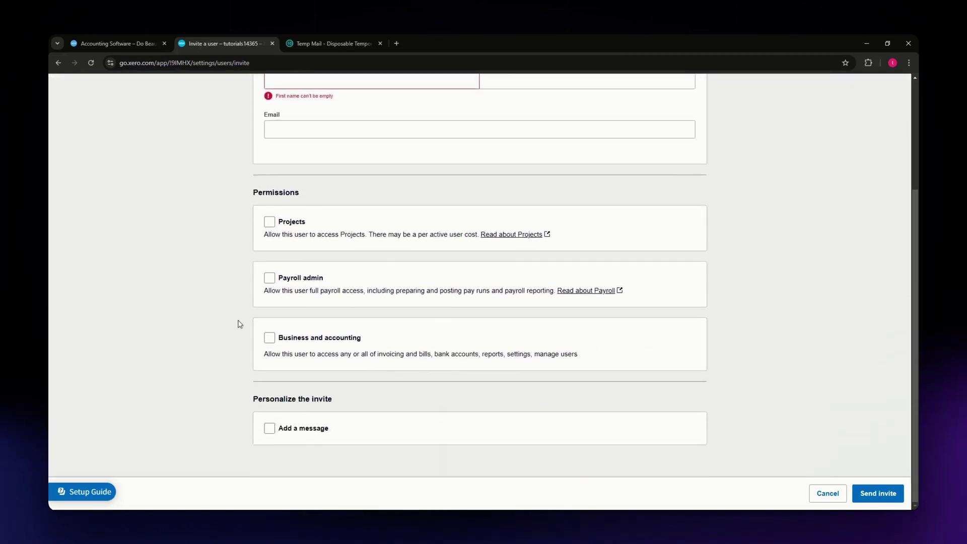
# Step: Tick the Projects, Payroll admin and Business and accounting permissions, keeping Standard access
pyautogui.click(274, 224)
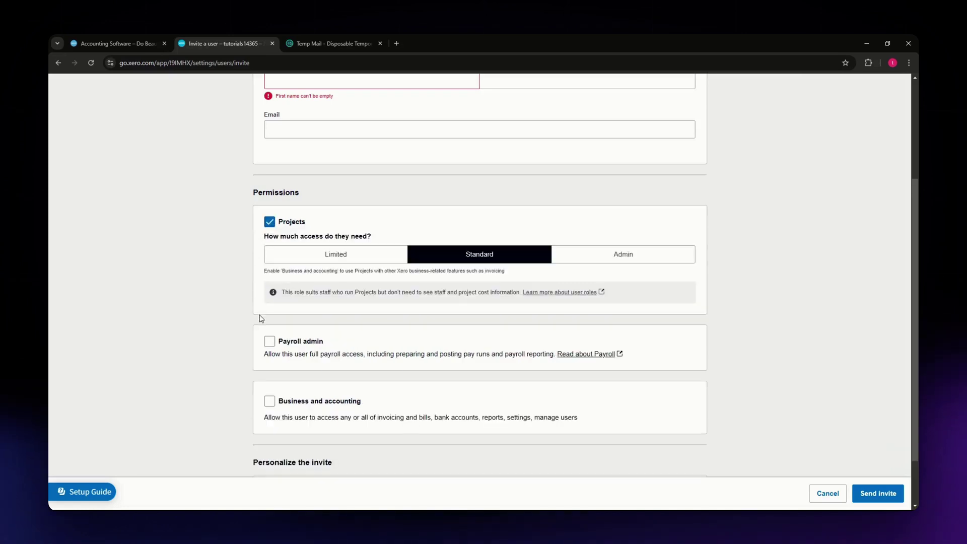
pyautogui.scroll(-1, 244, 326)
pyautogui.click(270, 278)
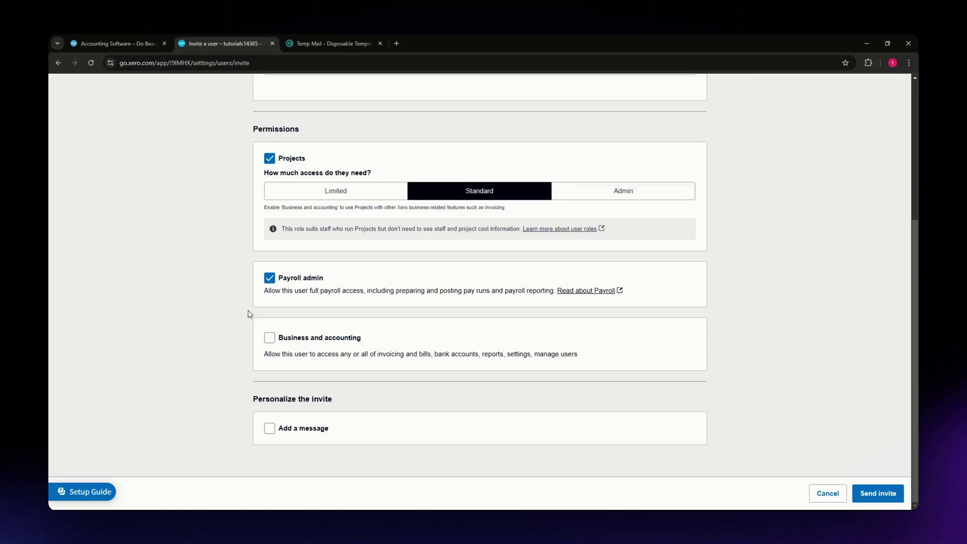
pyautogui.click(269, 338)
pyautogui.scroll(-3, 228, 350)
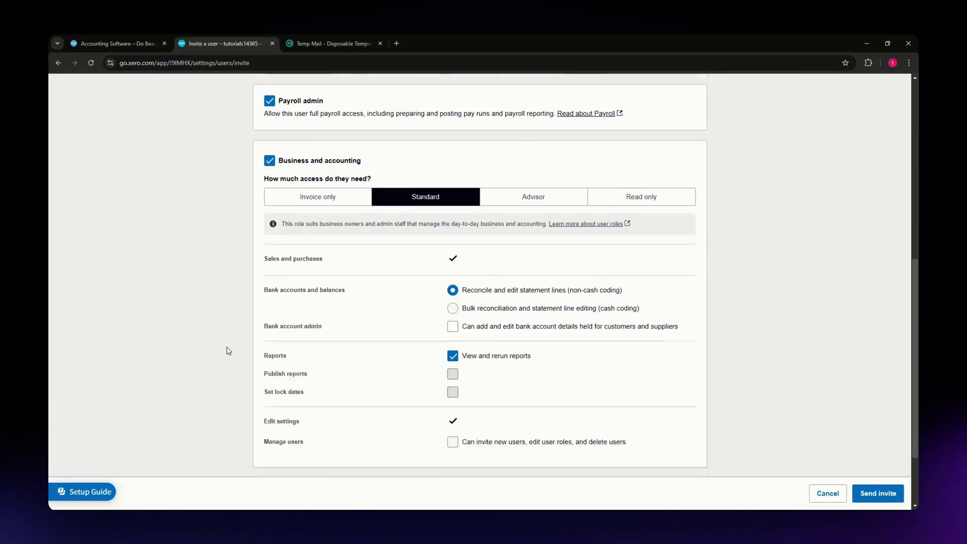
pyautogui.scroll(-2, 228, 352)
pyautogui.scroll(4, 227, 350)
pyautogui.scroll(-3, 242, 318)
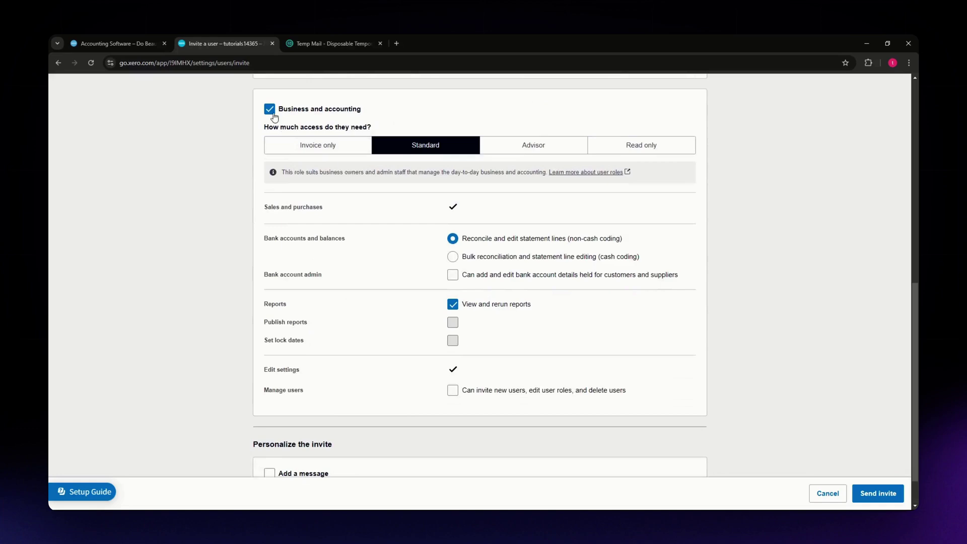
pyautogui.scroll(2, 203, 297)
pyautogui.scroll(-3, 339, 328)
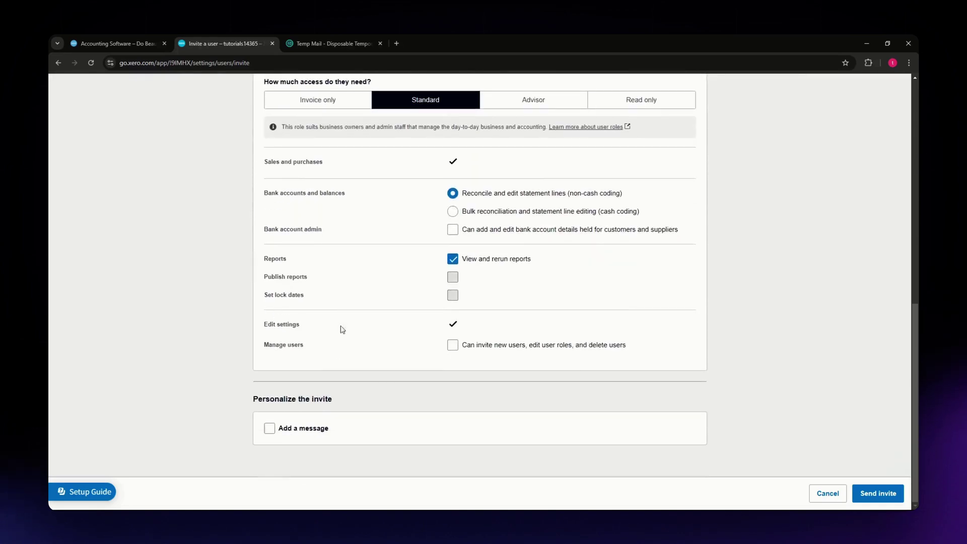
# Step: Tick Manage users so the invitee can invite, edit roles of and delete users
pyautogui.click(453, 346)
pyautogui.scroll(1, 212, 341)
pyautogui.scroll(4, 213, 332)
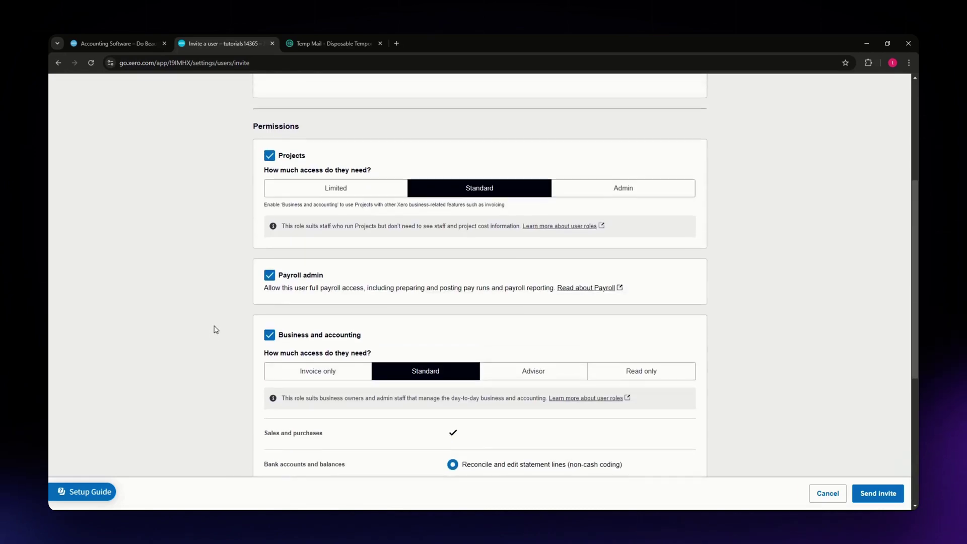
pyautogui.scroll(-5, 214, 331)
pyautogui.scroll(8, 214, 326)
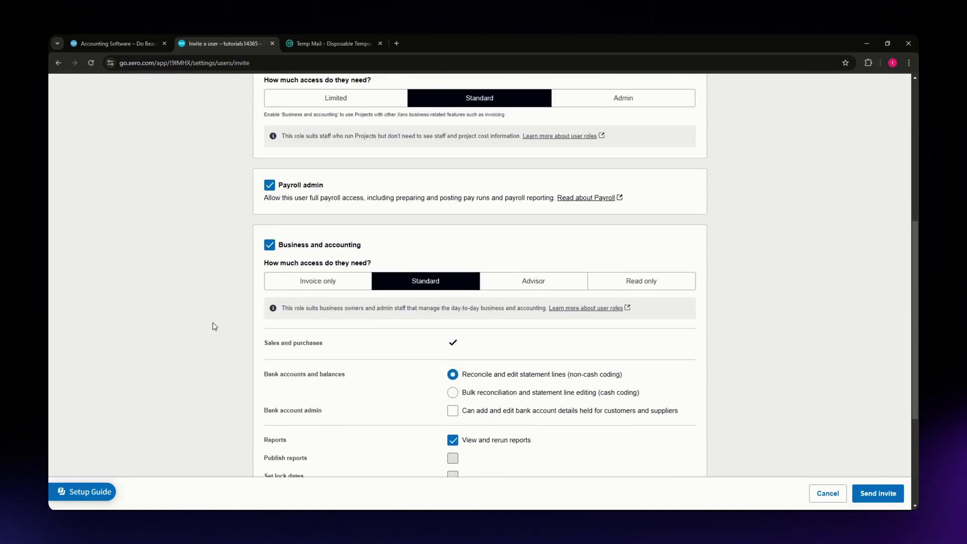
pyautogui.scroll(-7, 214, 326)
pyautogui.scroll(-1, 214, 327)
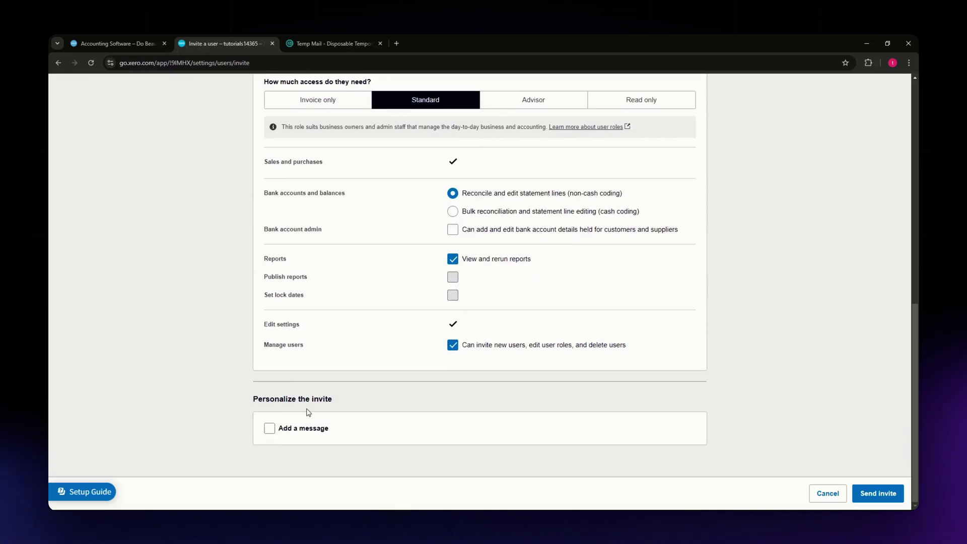
# Step: Tick Add a message to include the default invitation greeting, then review the form
pyautogui.click(270, 429)
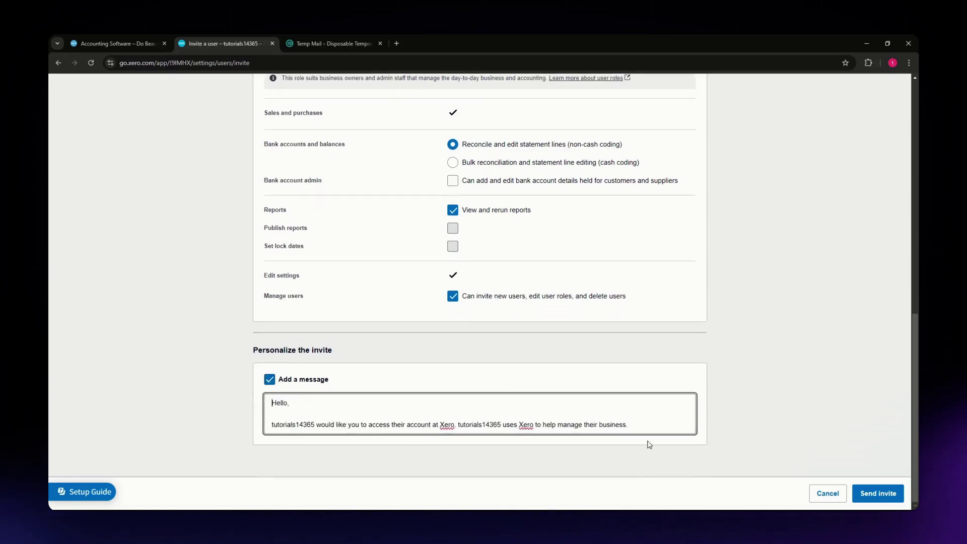
pyautogui.scroll(3, 391, 359)
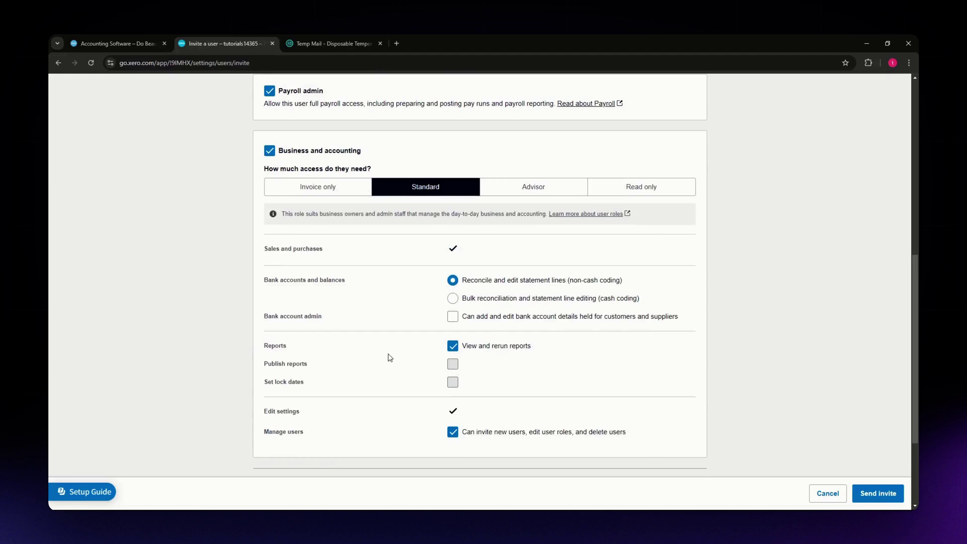
pyautogui.scroll(1, 391, 354)
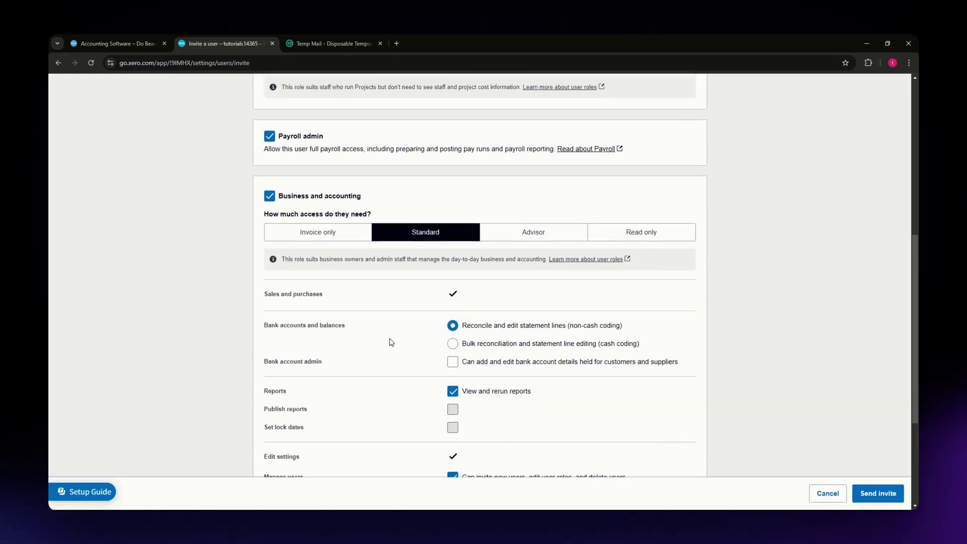
pyautogui.scroll(-1, 309, 333)
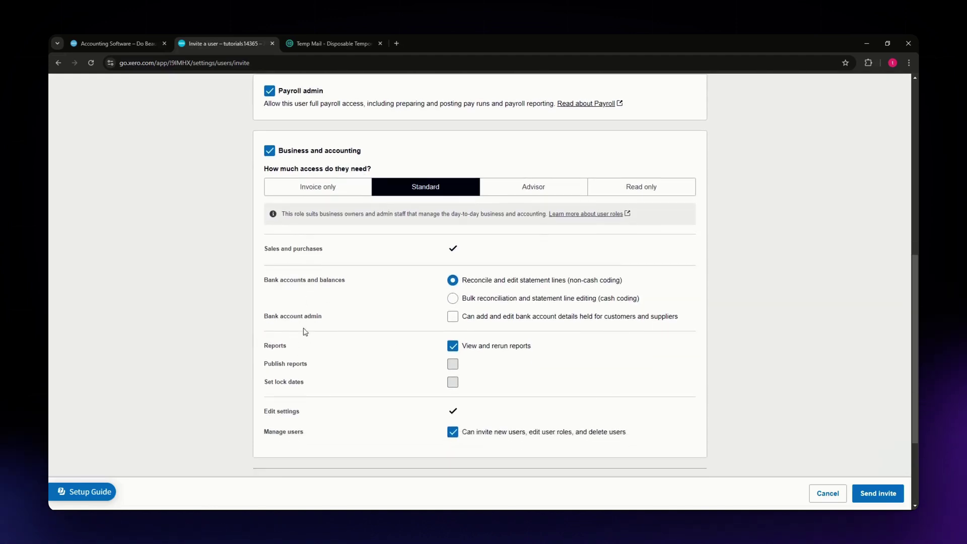
pyautogui.scroll(2, 346, 368)
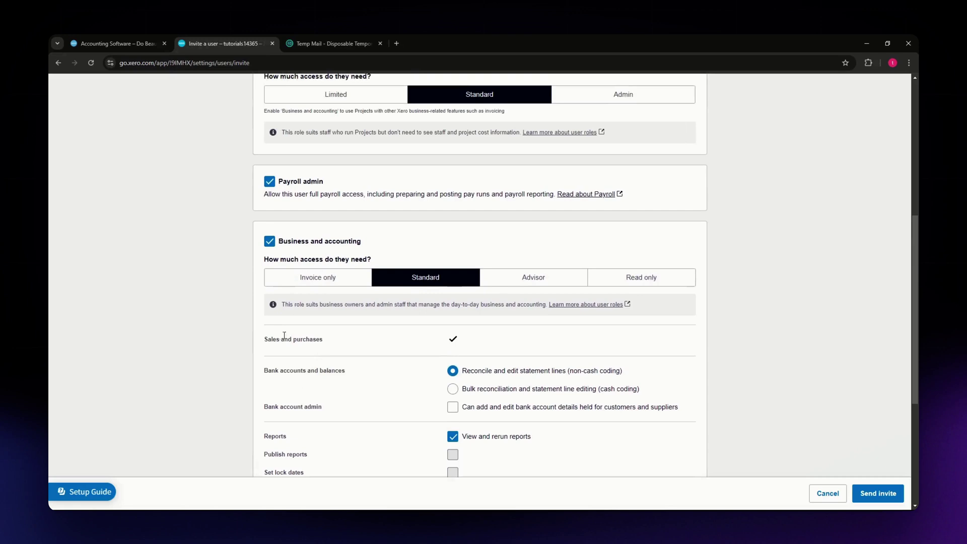
pyautogui.scroll(1, 221, 341)
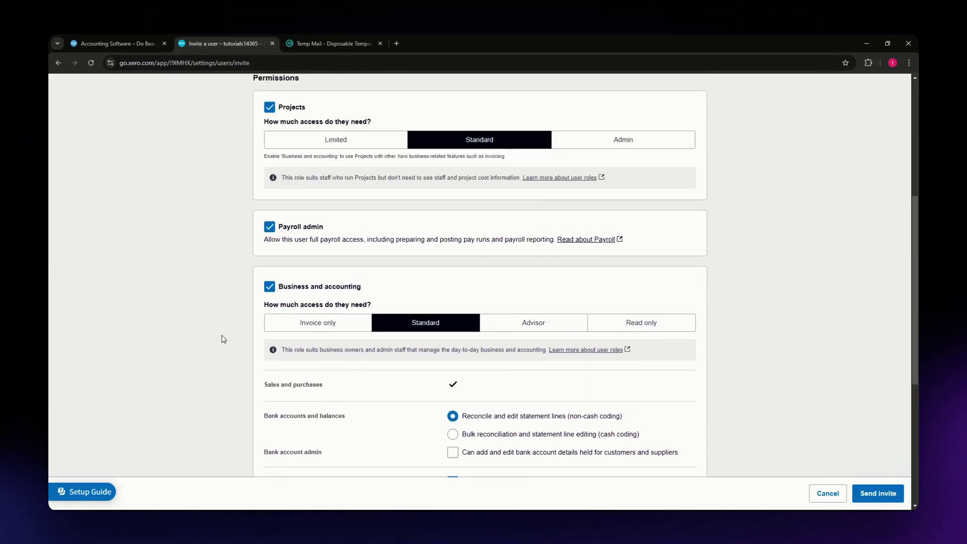
pyautogui.scroll(-6, 222, 338)
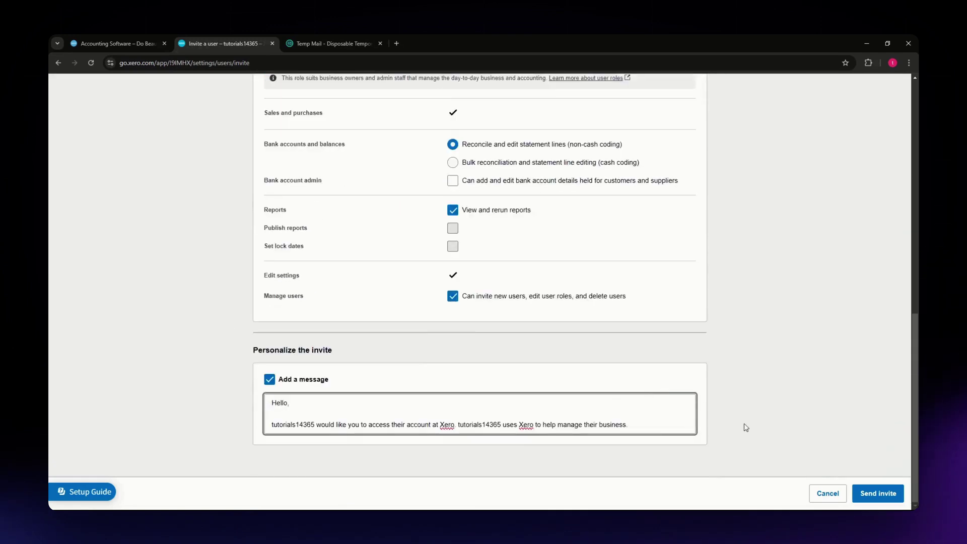